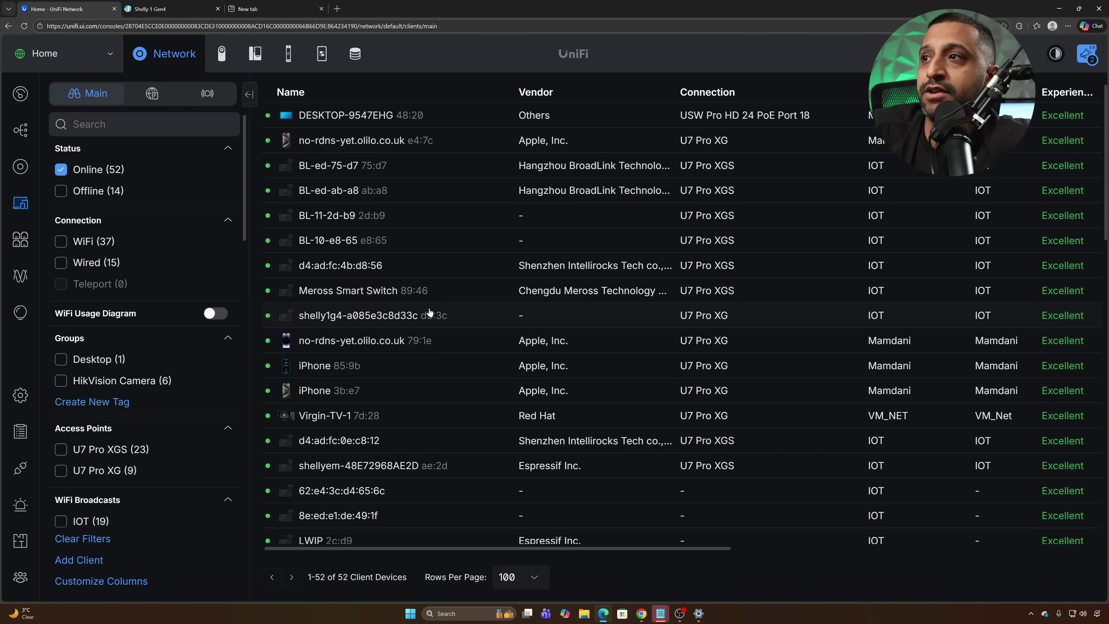
Filter UniFi clients to the IOT Wi-Fi network and open the shelly1g4 client's details
scroll(197, 450, "down", 1)
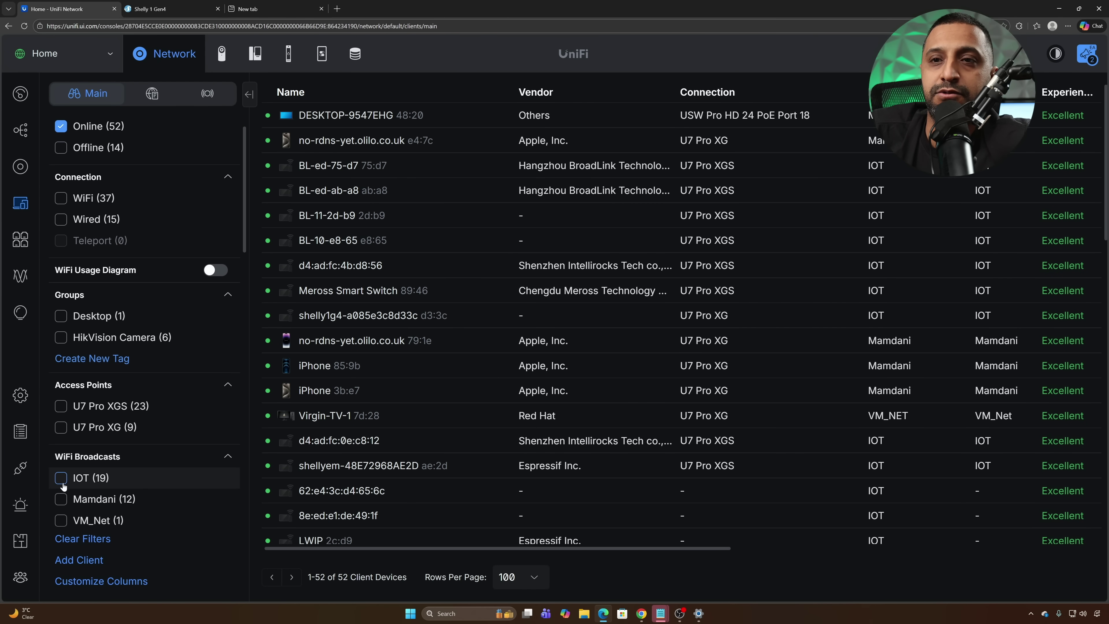
left_click(61, 477)
left_click_drag(493, 585, 959, 597)
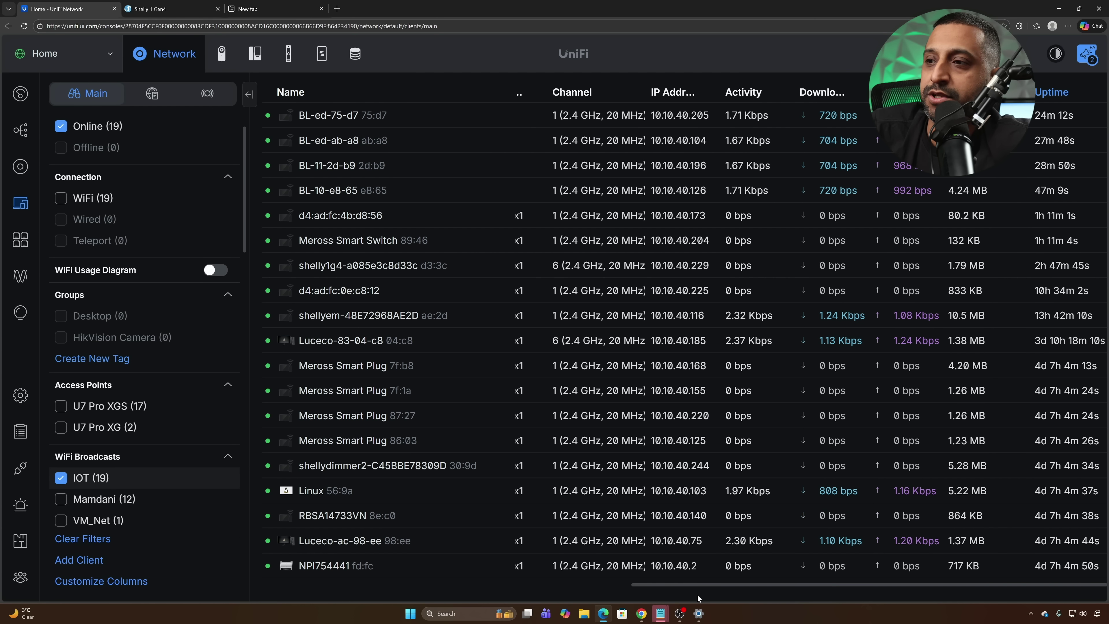
scroll(321, 347, "left", 10)
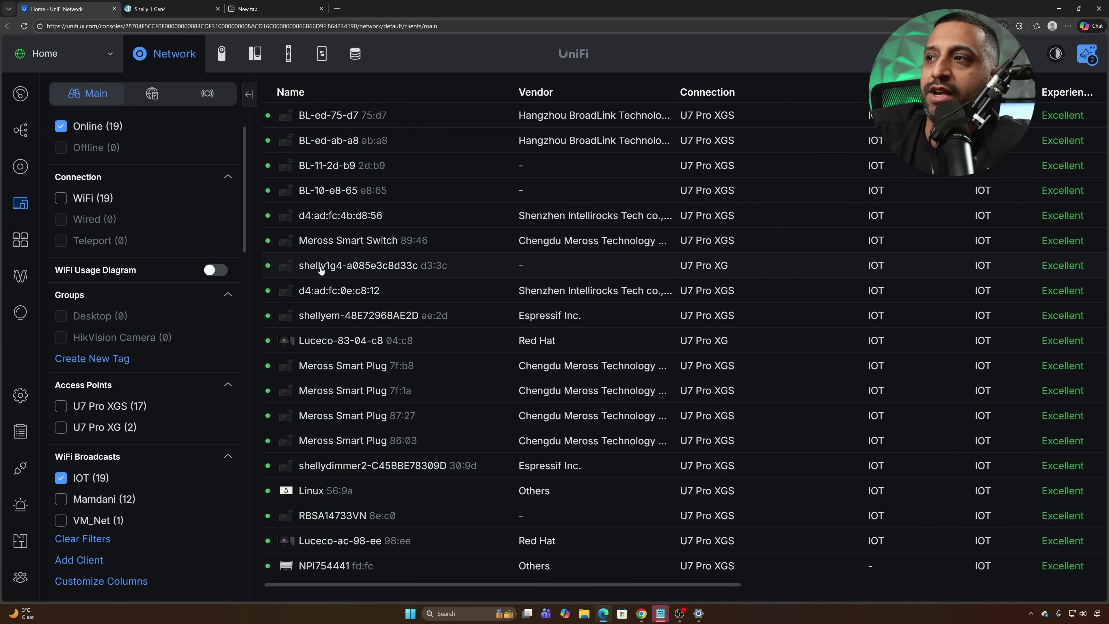
left_click(322, 266)
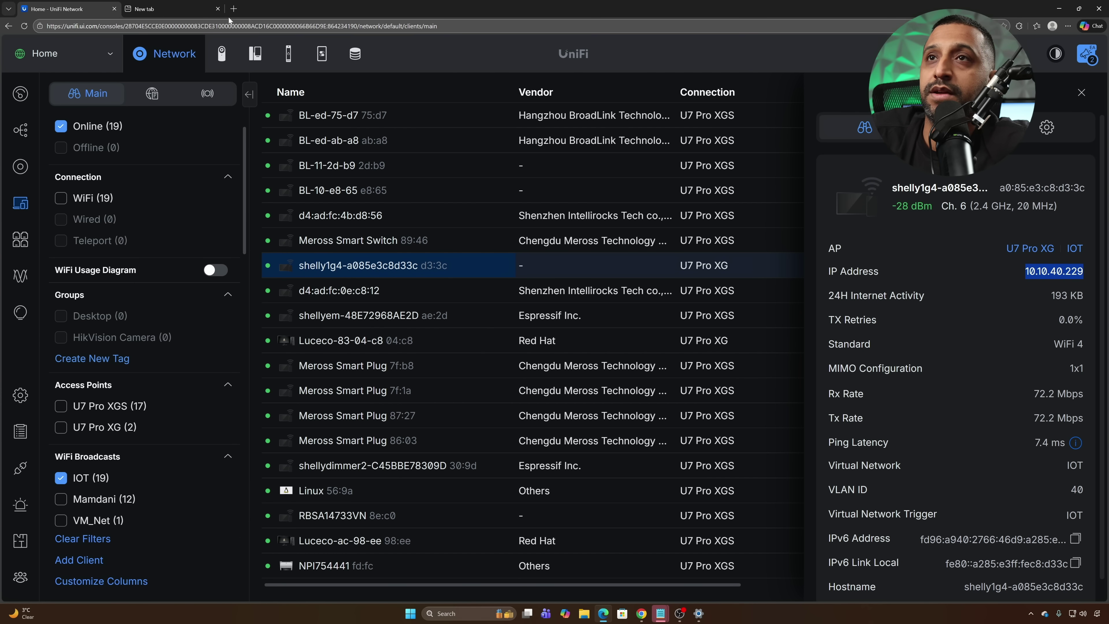
Browse to the Shelly's IP address 10.10.40.229 in a new tab
left_click(233, 9)
type("10.10.40.229")
key("Return")
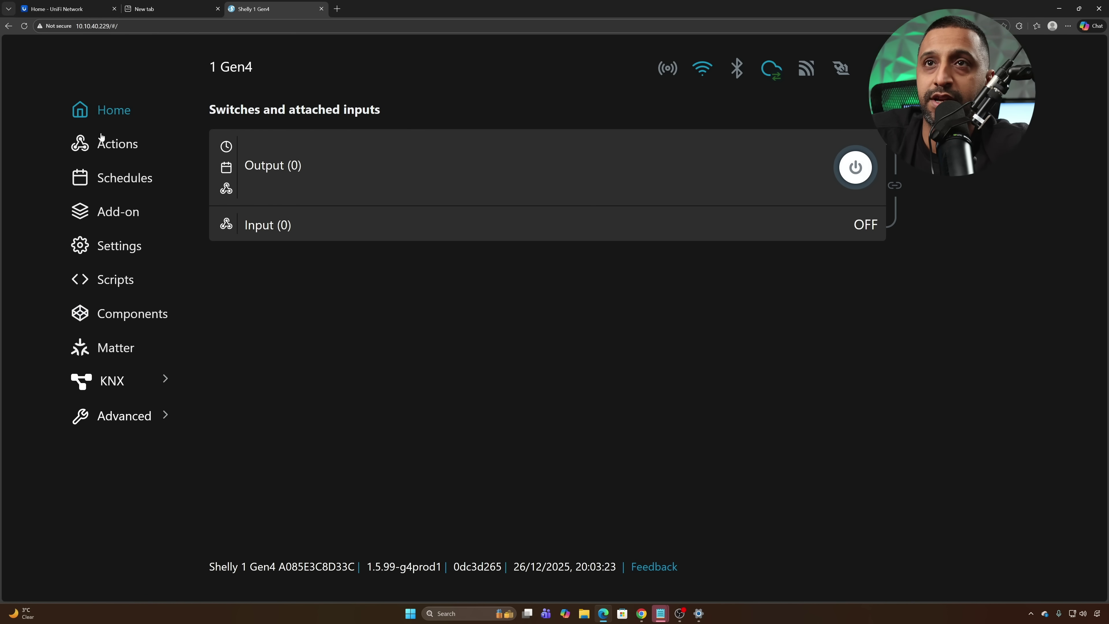
Inspect the Shelly's Wi-Fi settings, leaving Static IP off, then go back to the UniFi client details
key("ctrl+Tab")
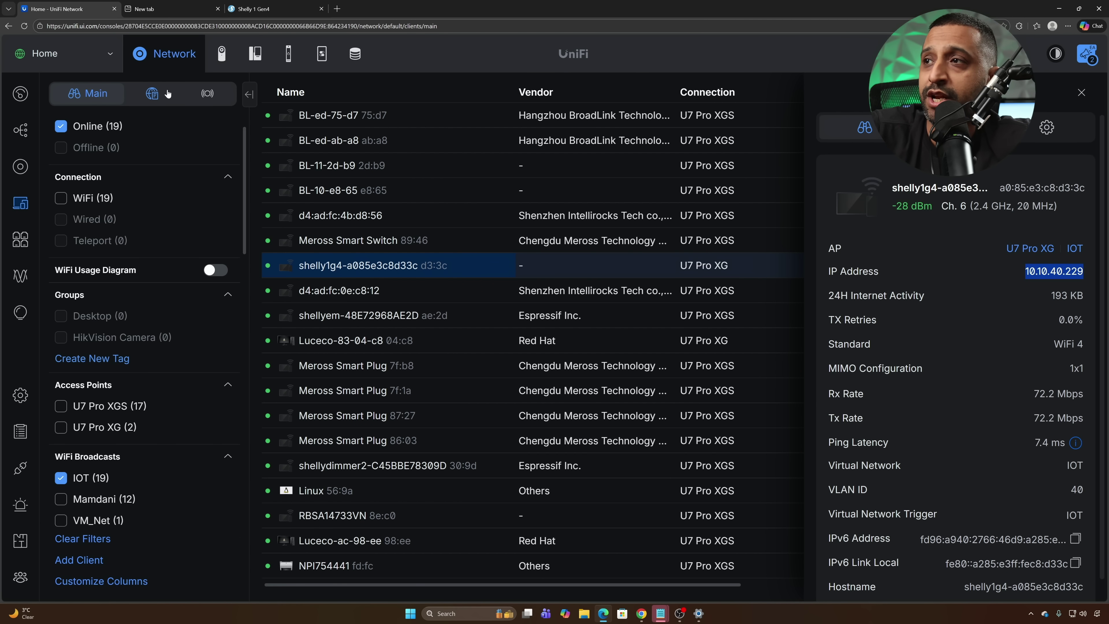
left_click(247, 10)
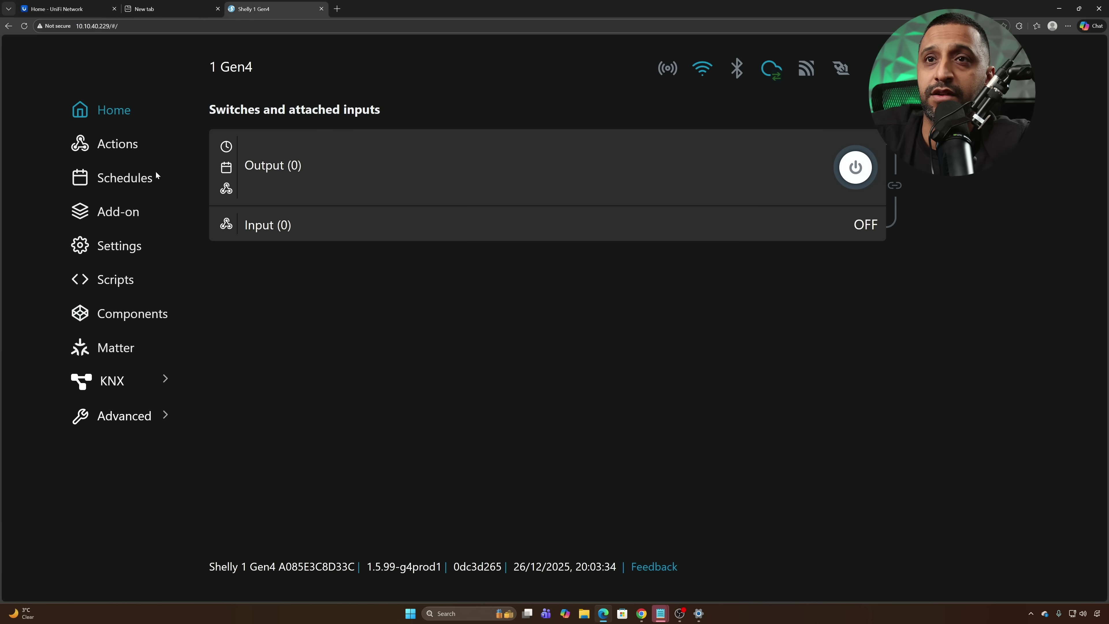
left_click(112, 247)
left_click(310, 216)
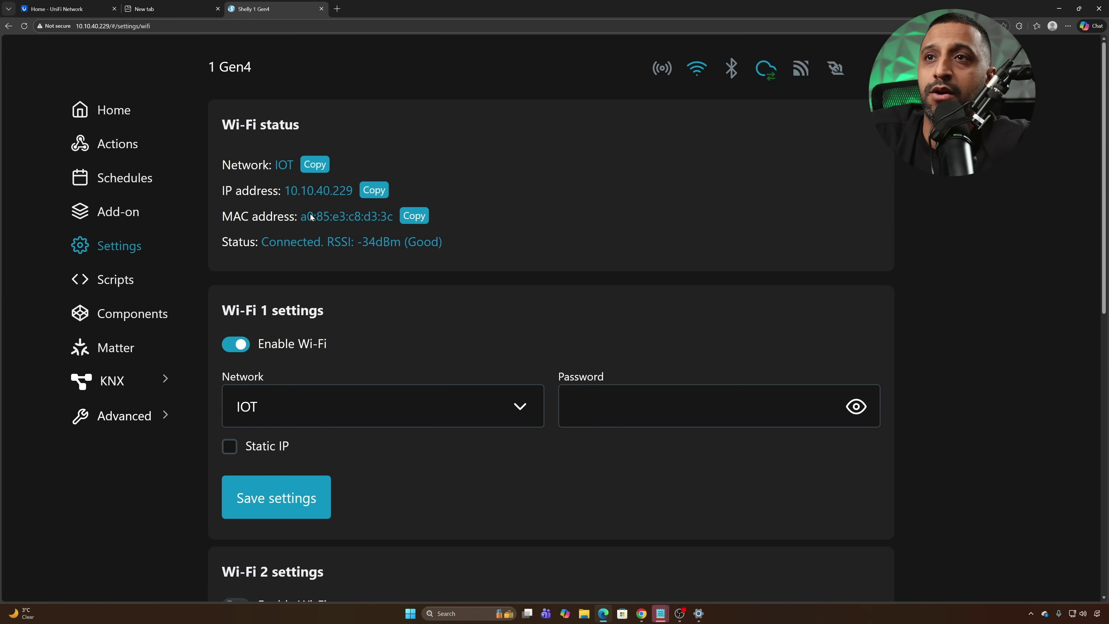
left_click(242, 448)
left_click(242, 448)
key("ctrl+Tab")
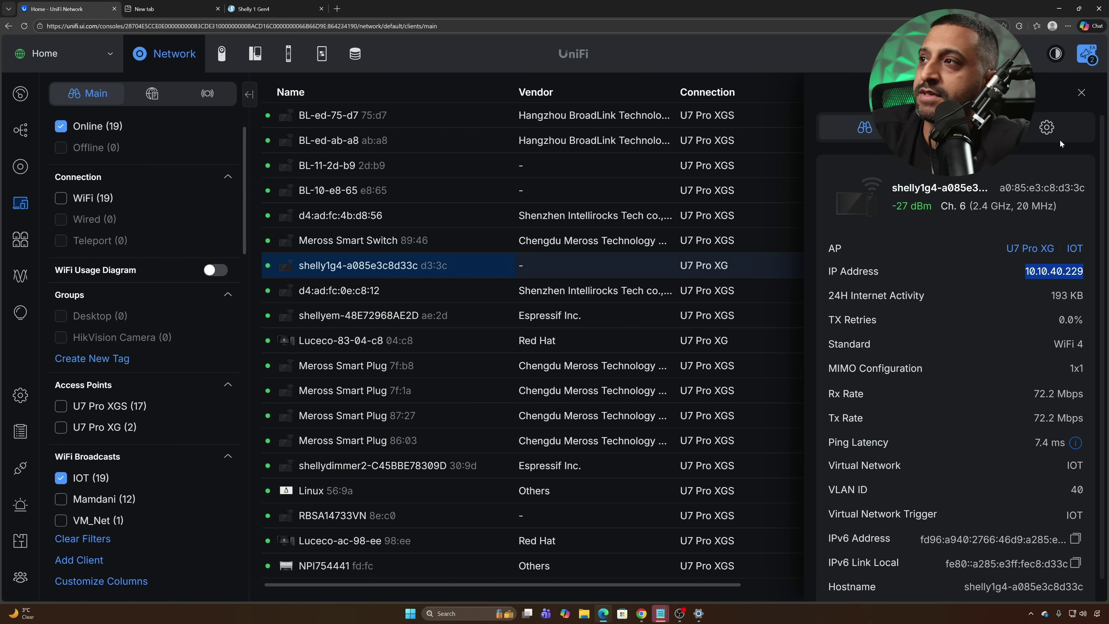
Reserve fixed IP 10.10.40.229 for the Shelly client, then view the Shelly's empty Scripts page
left_click(1046, 128)
scroll(852, 497, "down", 2)
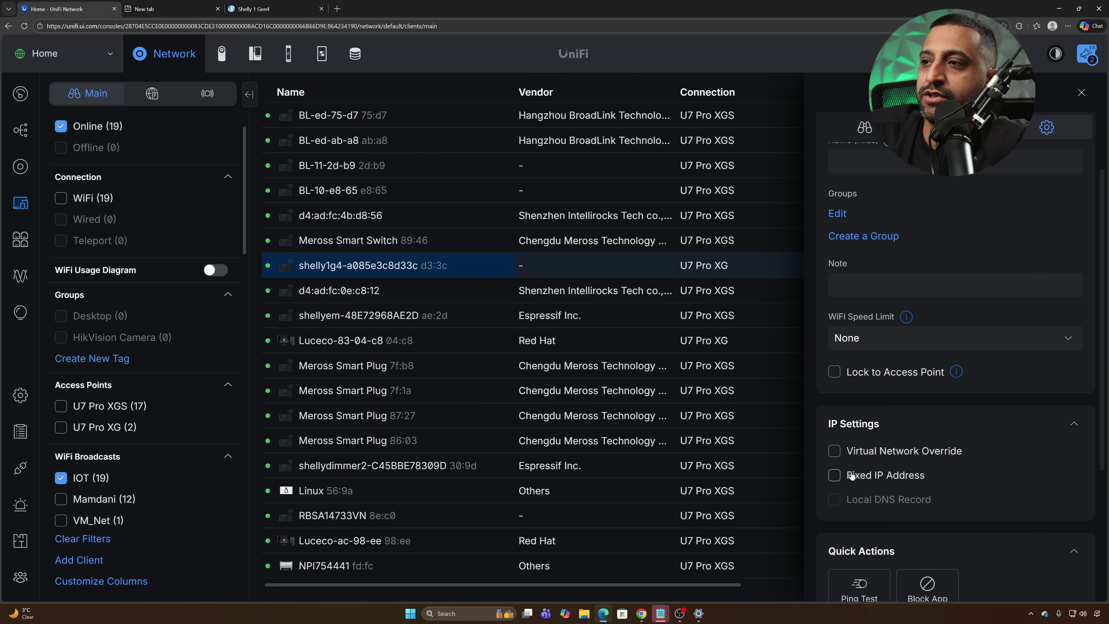
left_click(852, 476)
left_click(1032, 579)
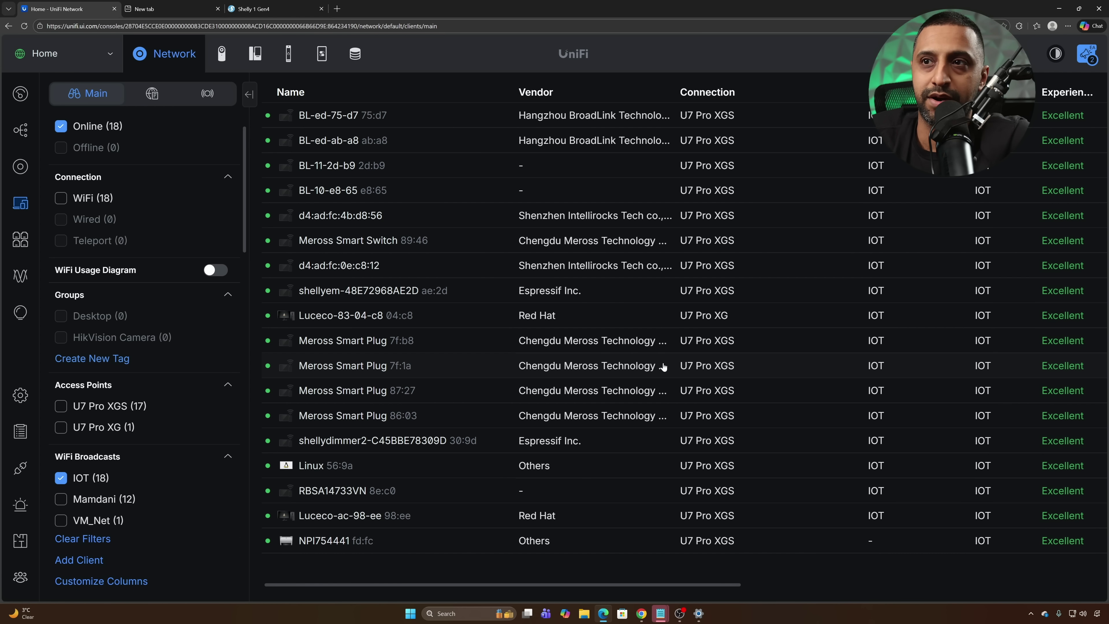
key("ctrl+3")
left_click(107, 284)
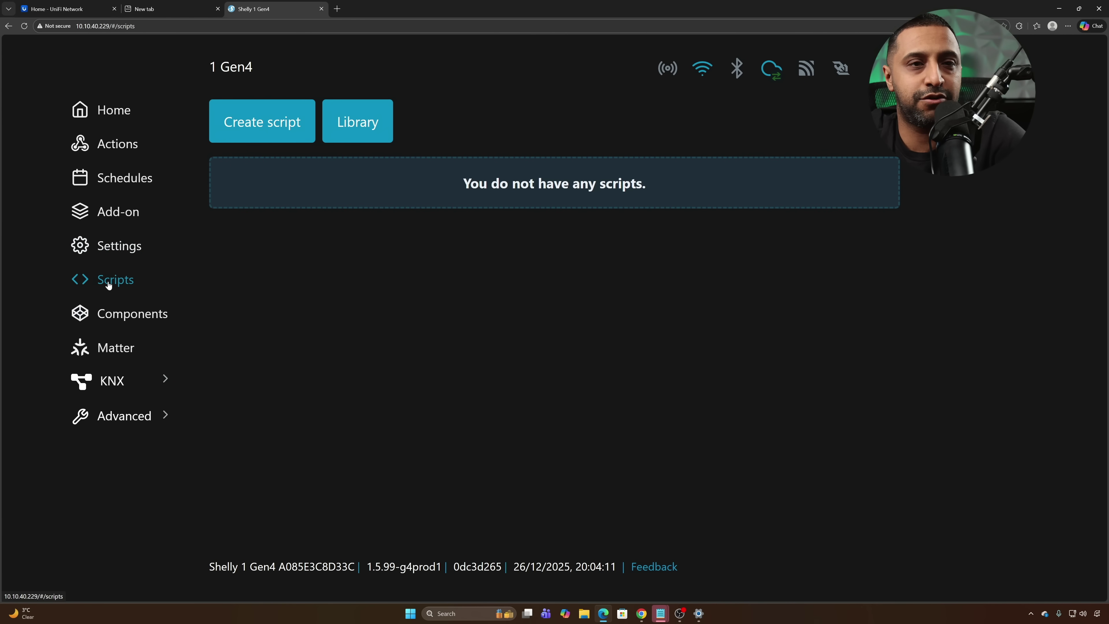
Save a new script 'DoorbellPress' that pulses switch 0 with toggle_after 0.3, then calls Script.Stop
left_click(255, 127)
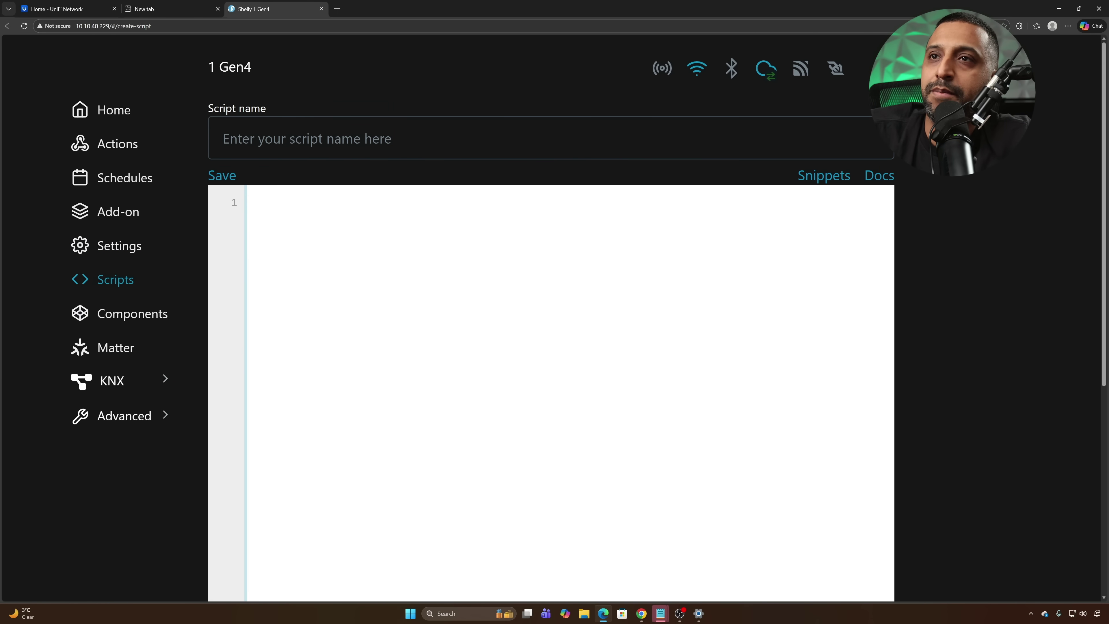
type("Shelly.call('Switch.Set', {id:0,on:true,toggle_after:0.2}); Shelly.call('Script.Stop', {id:Shelly.getCurrentScriptId()});")
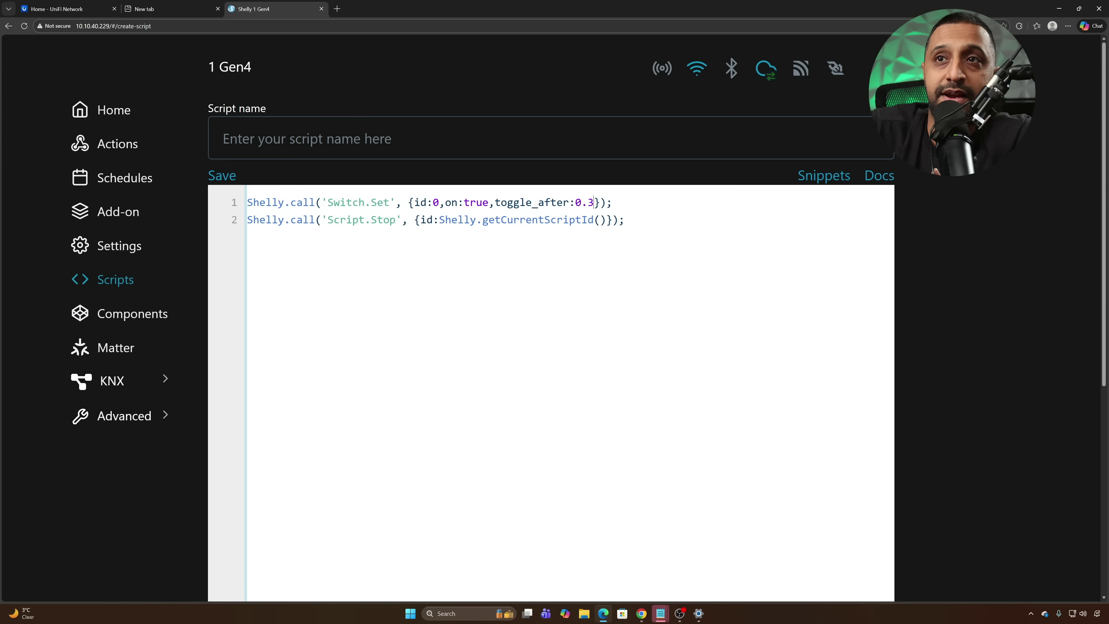
left_click(261, 138)
type("Doo")
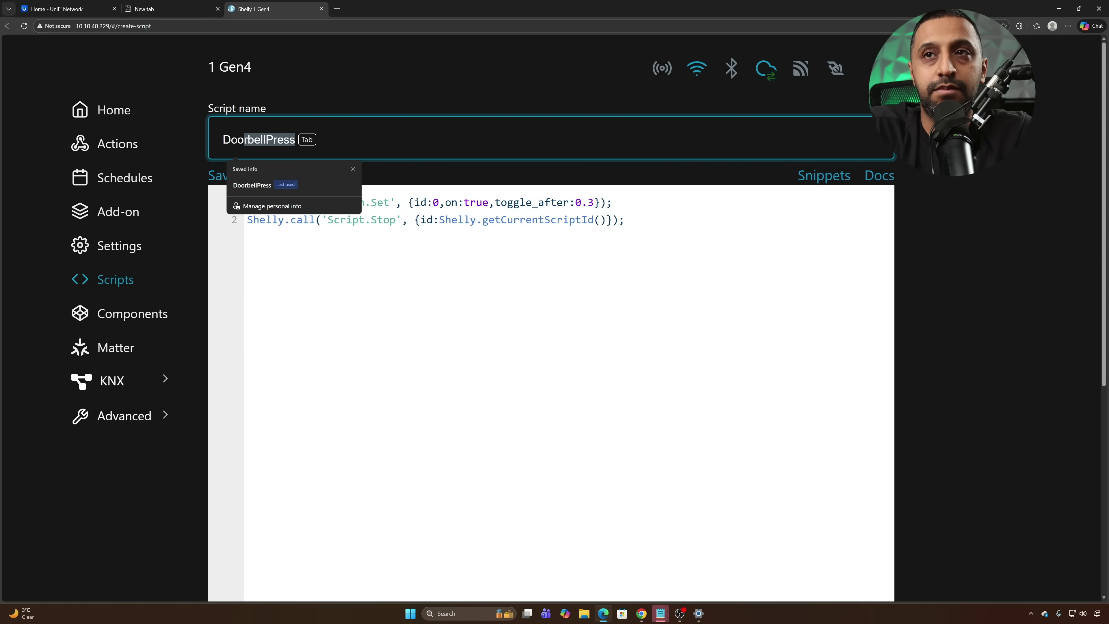
type("rbell")
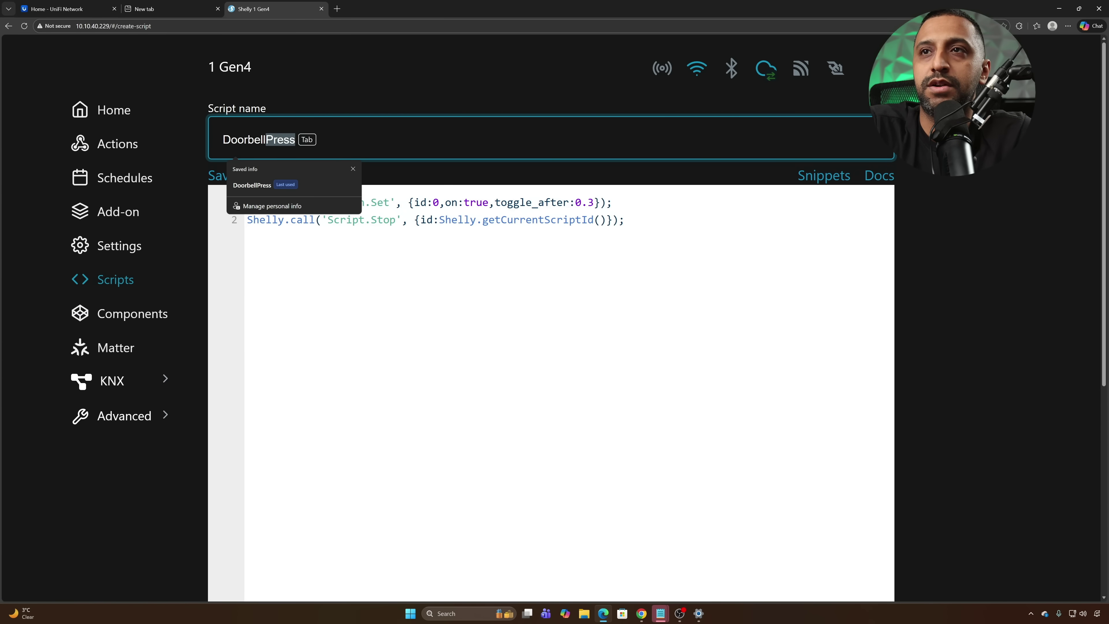
type("Press")
left_click(228, 179)
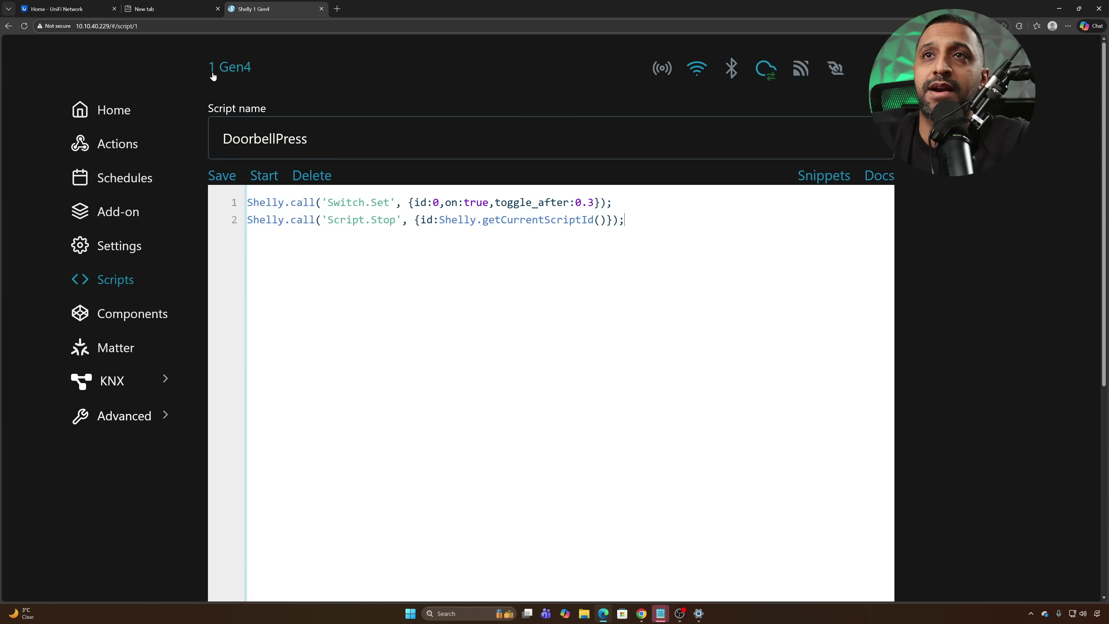
left_click(144, 8)
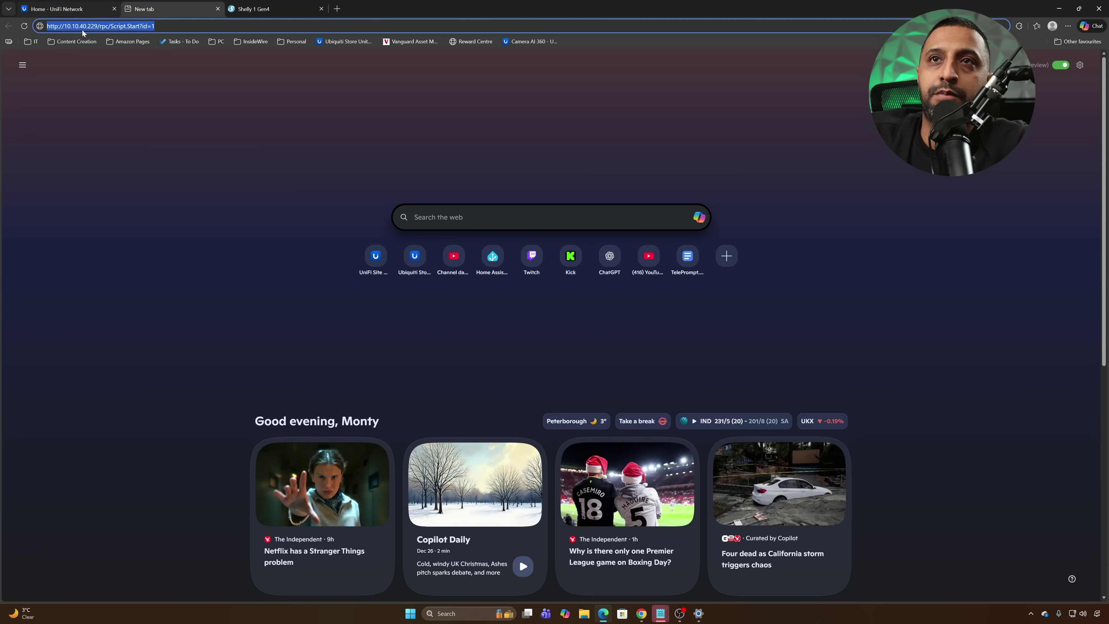
left_click(71, 27)
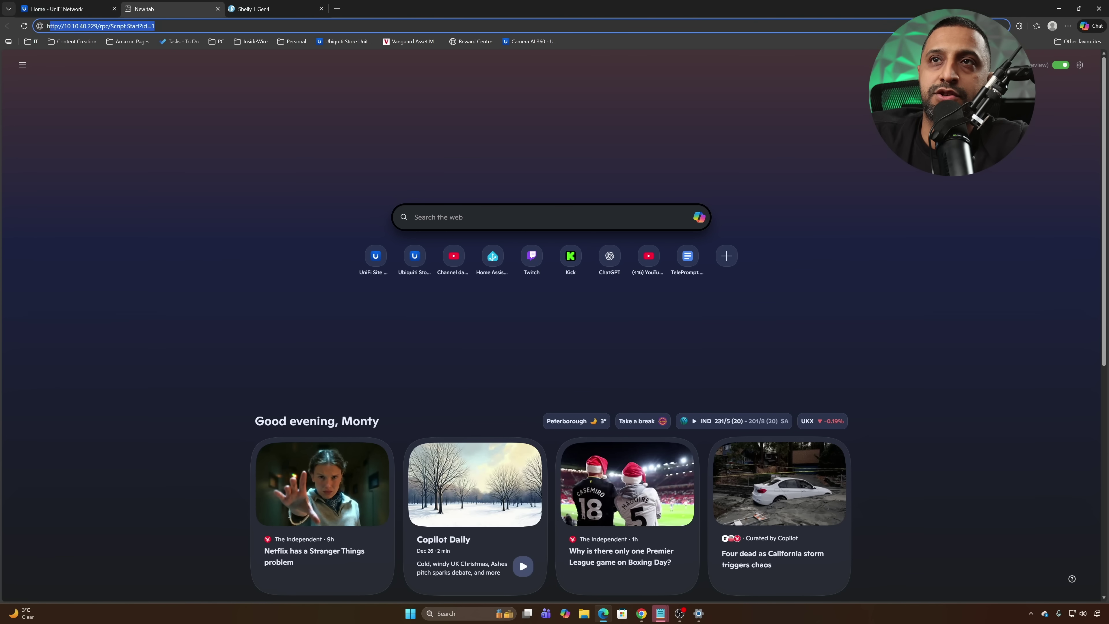
left_click_drag(110, 26, 155, 26)
left_click(69, 28)
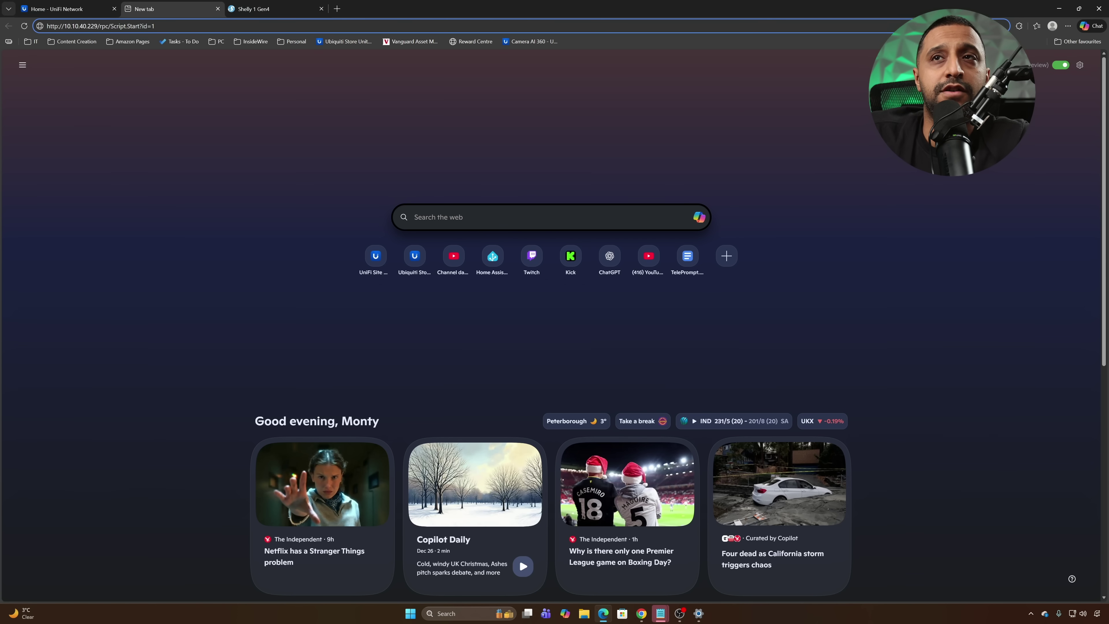
key("ctrl+a")
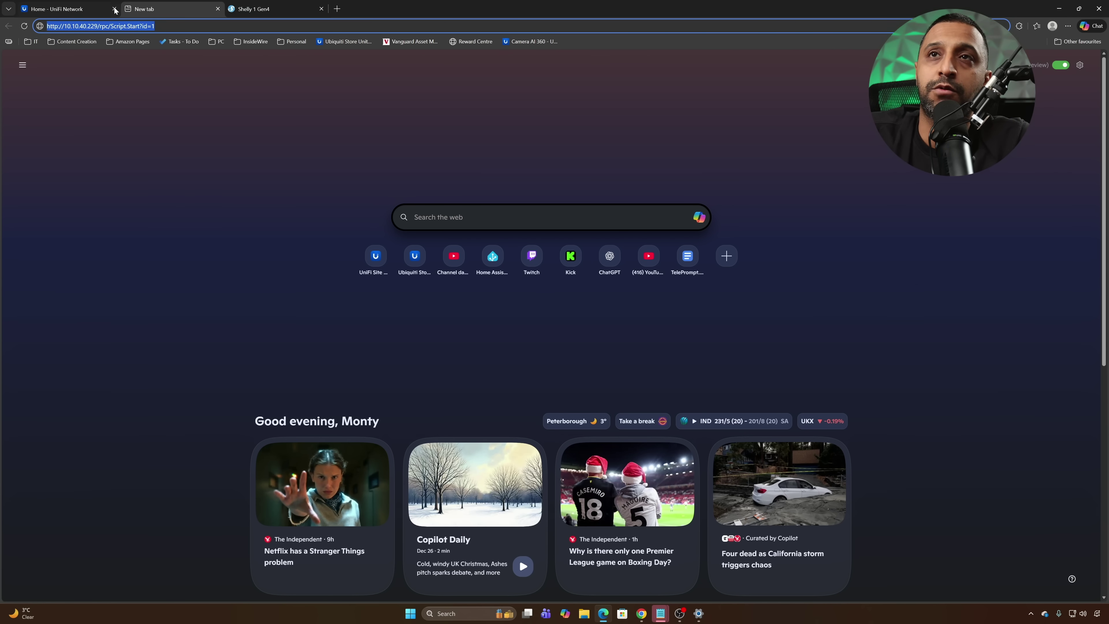
left_click(78, 11)
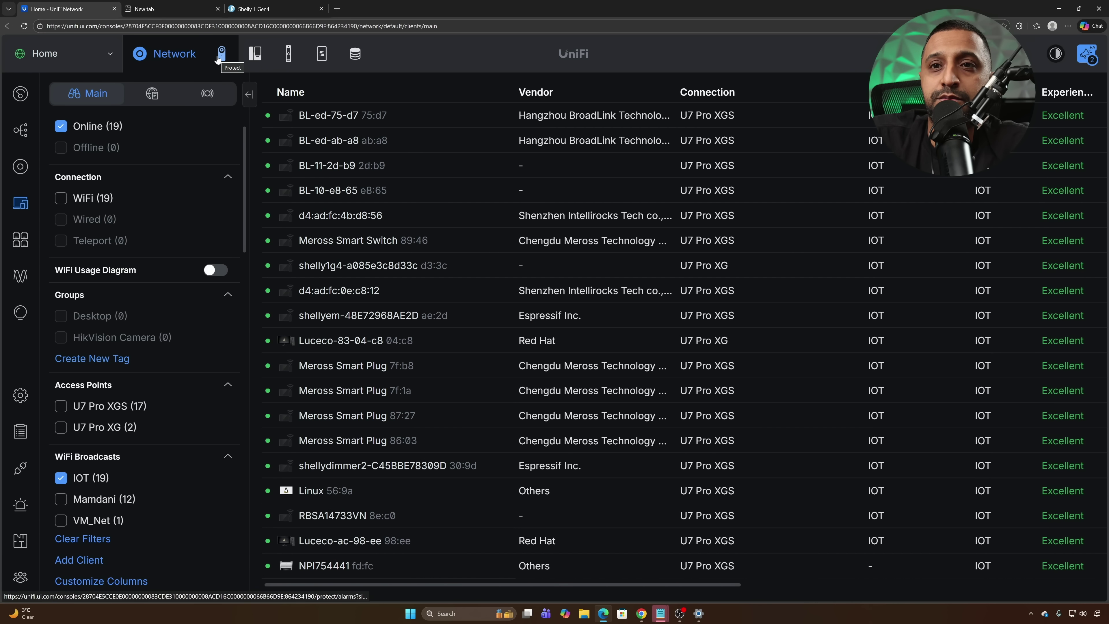
Start a new Protect alarm triggered by a Ring from Doorbell Lite, Front Door and G6 Entry
left_click(219, 57)
left_click(117, 126)
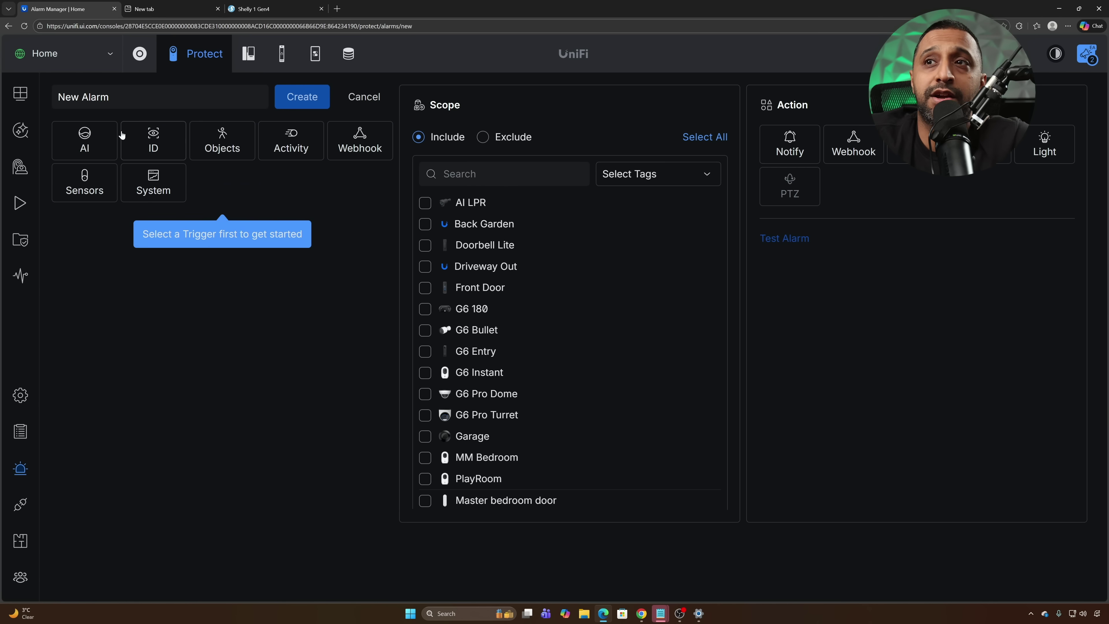
left_click(276, 155)
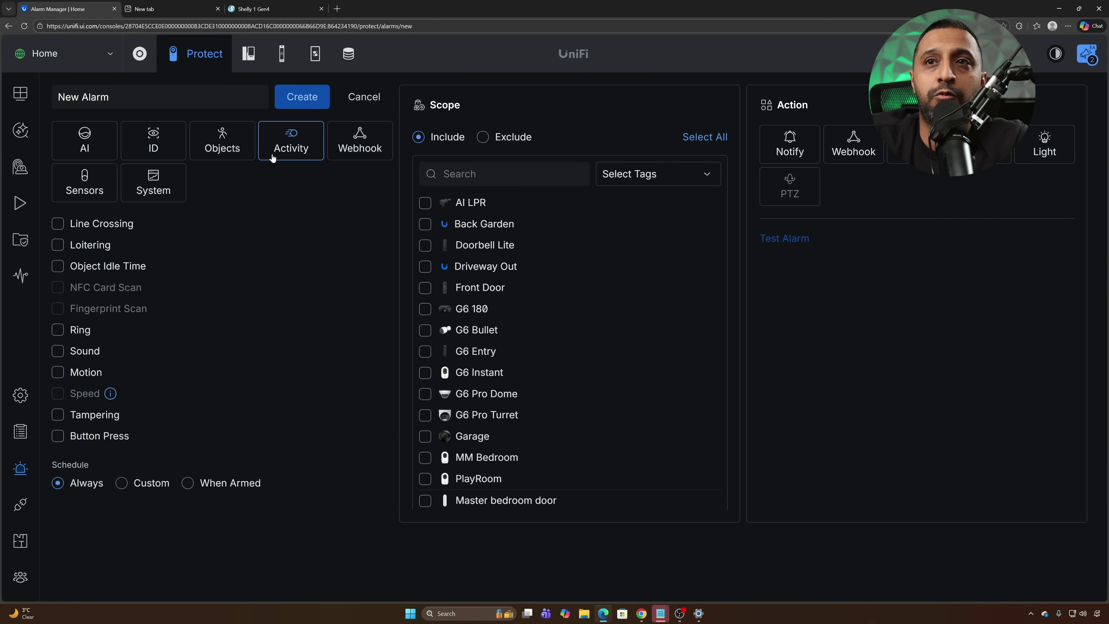
left_click(64, 330)
left_click(459, 246)
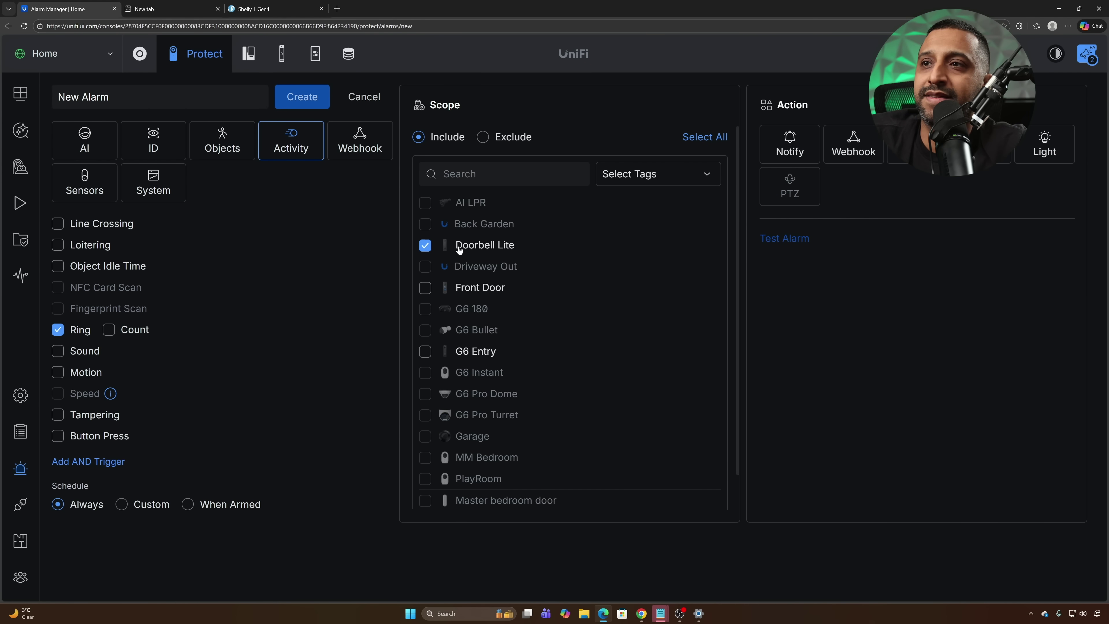
left_click(473, 352)
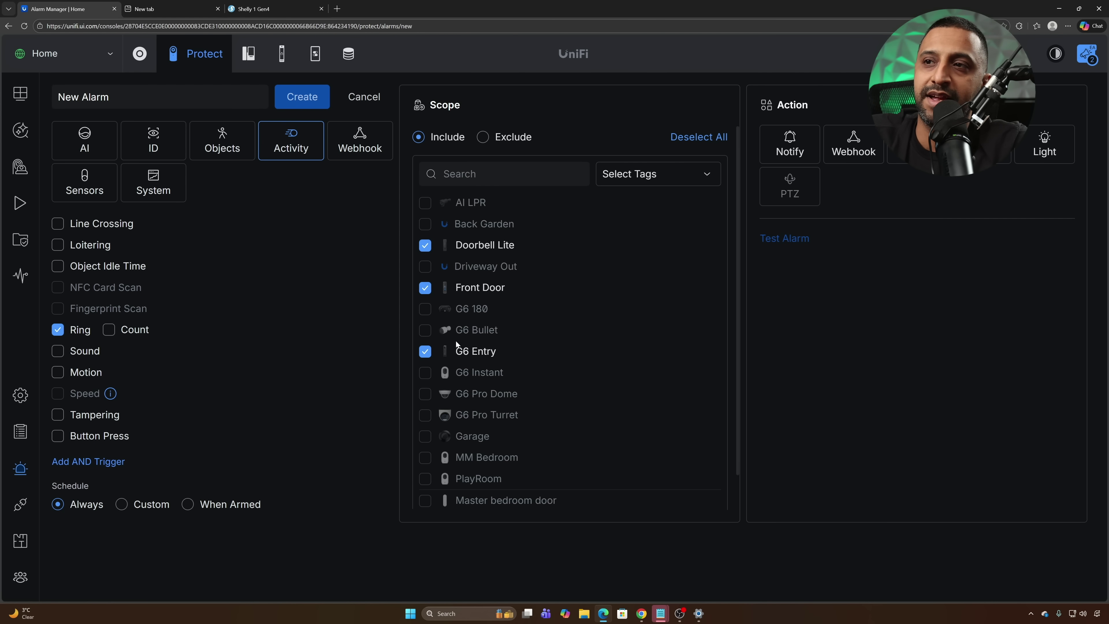
Add a Custom Webhook action delivering to the Shelly's Script.Start URL
left_click(853, 144)
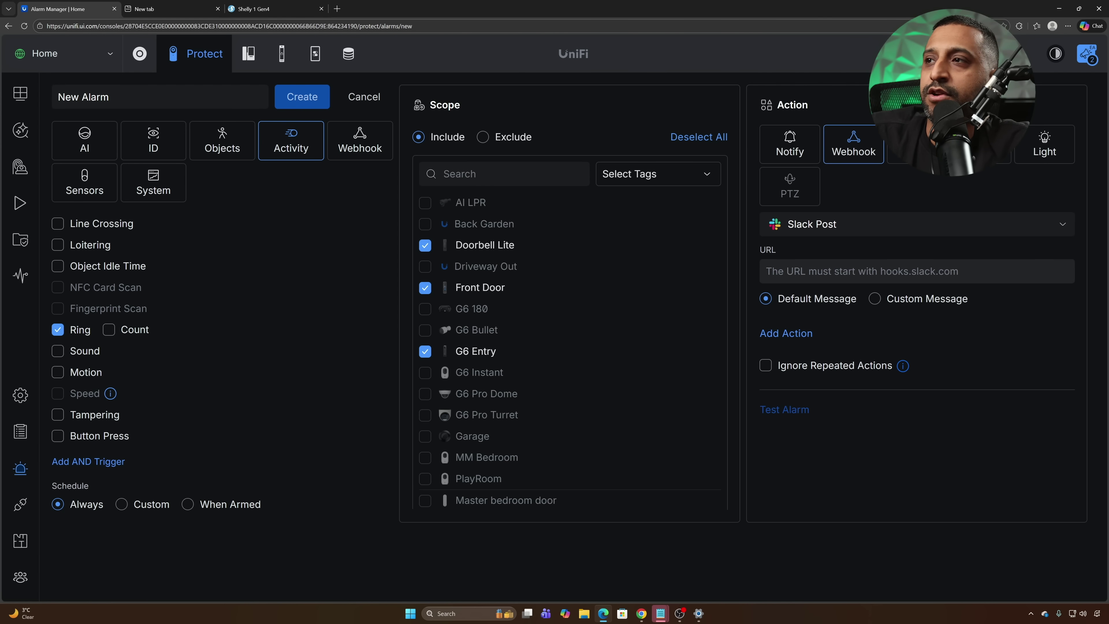
left_click(803, 225)
left_click(804, 278)
left_click(804, 271)
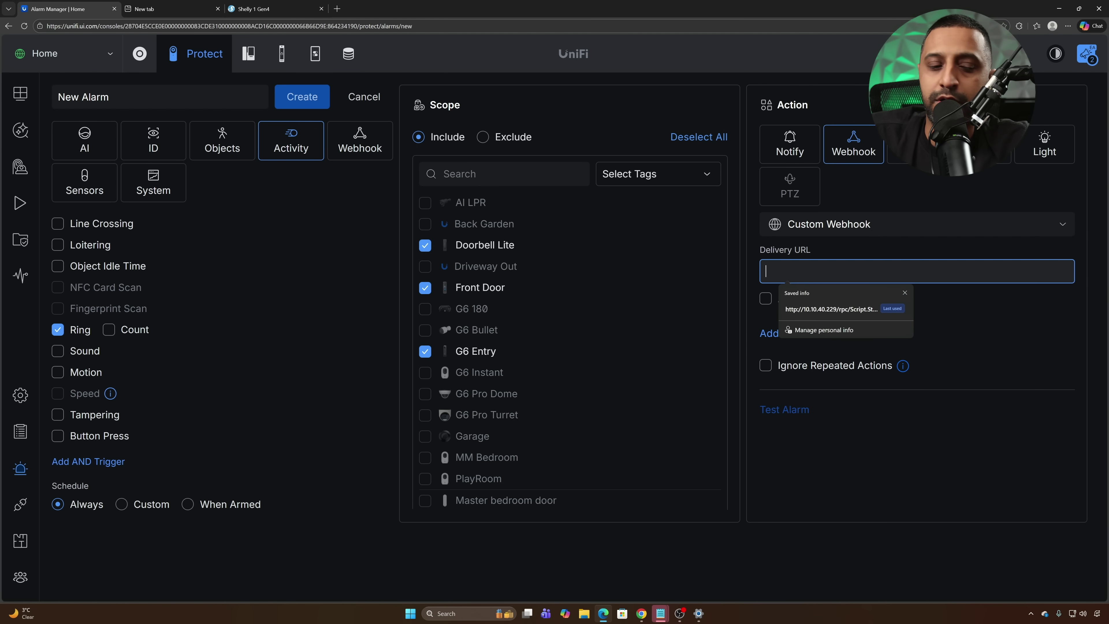
left_click(869, 301)
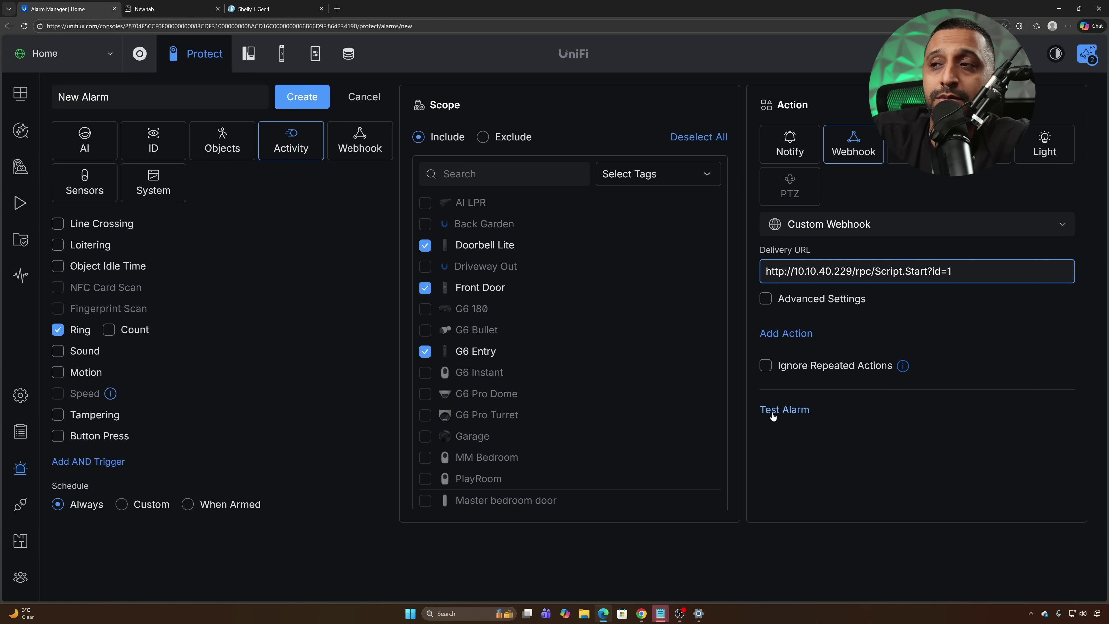
Name the alarm 'Doorbell Press' and create it
left_click(109, 96)
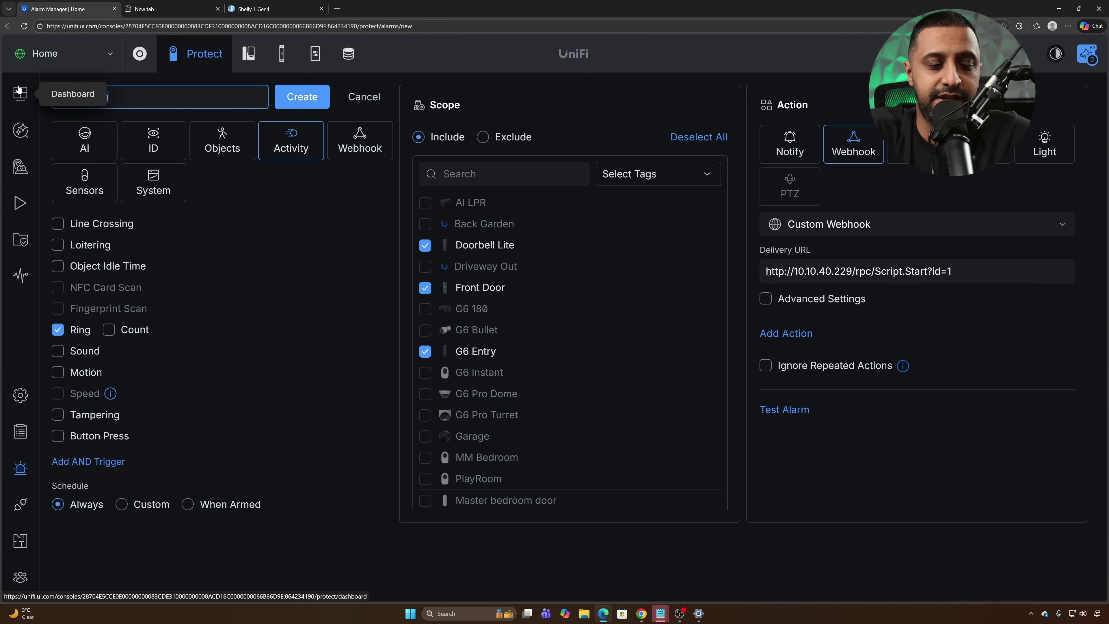
type("Doorbell Press")
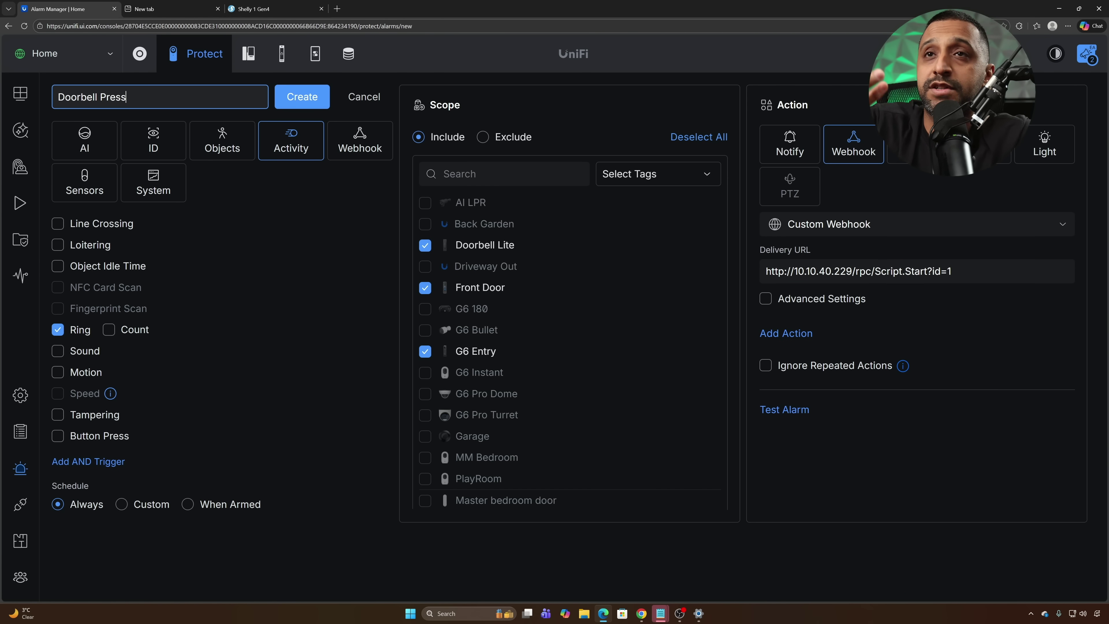
left_click(323, 108)
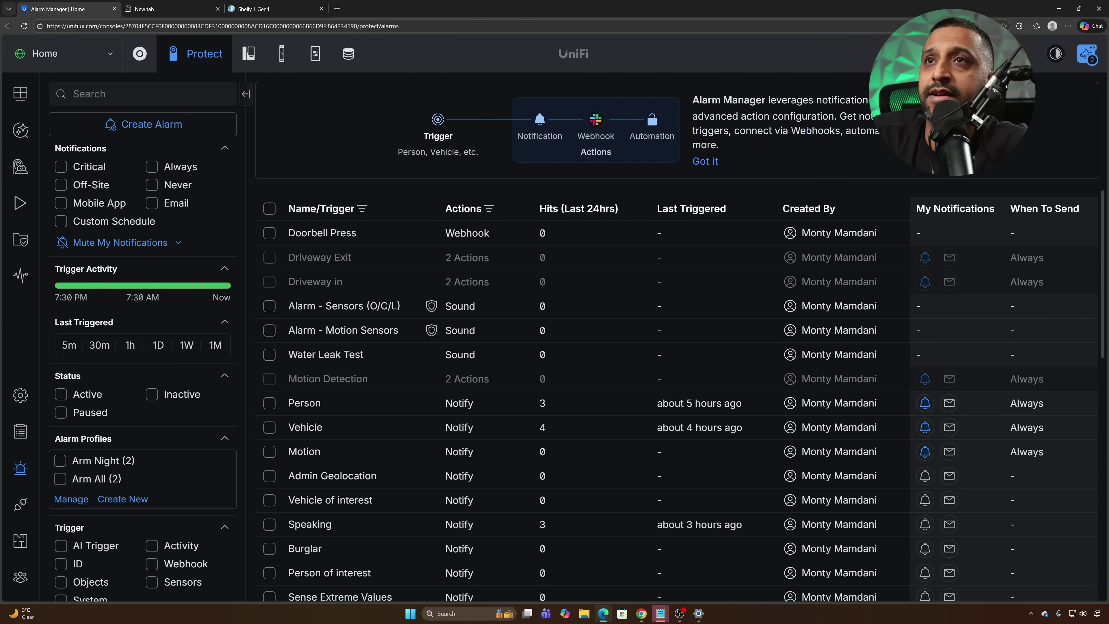
key("ctrl+shift+Page_Down")
key("ctrl+shift+Page_Down")
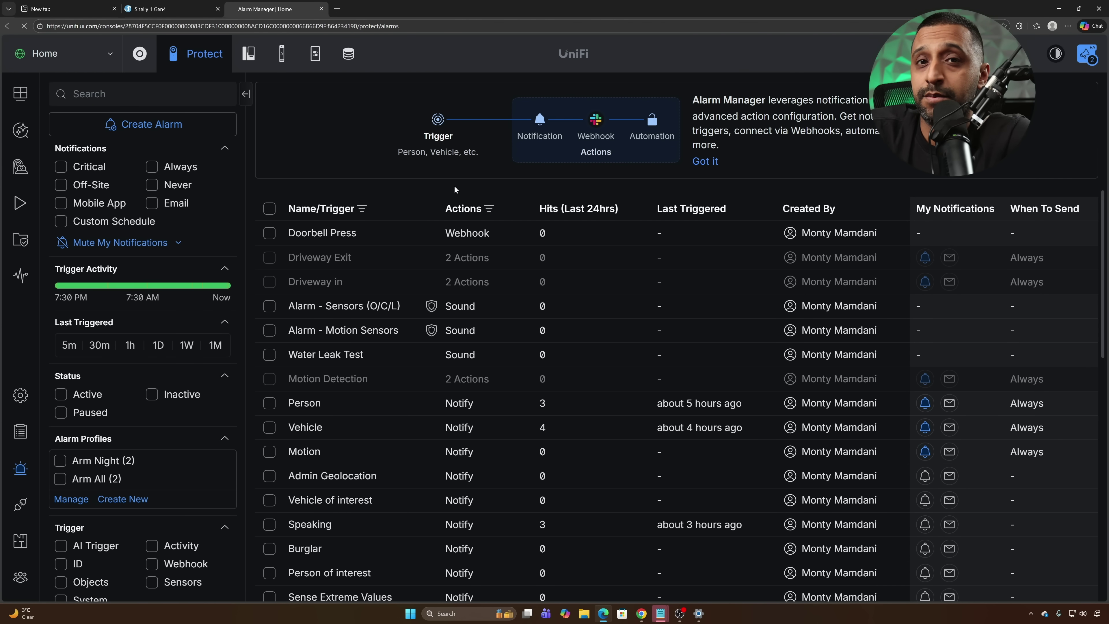